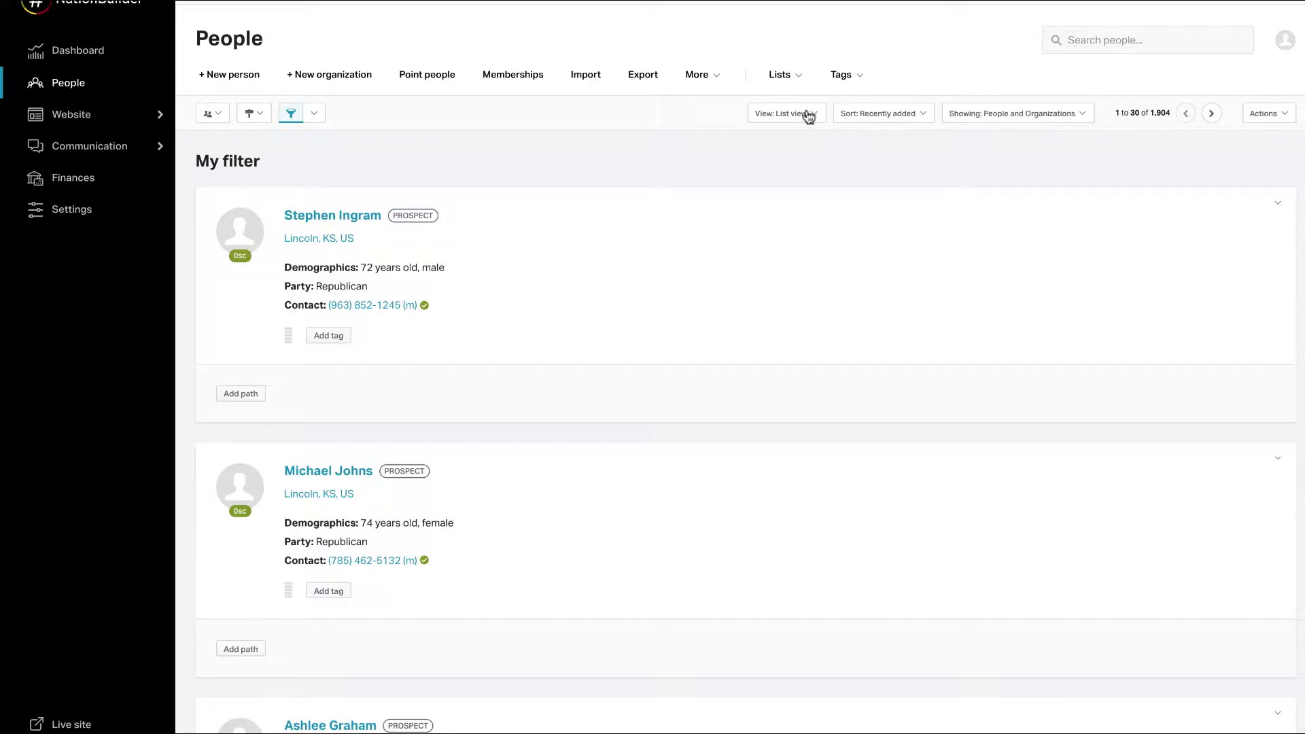
Step: Show the filtered people in map view and drill into the United States cluster down to the Kansas cluster near Concordia
left_click(806, 113)
left_click(805, 197)
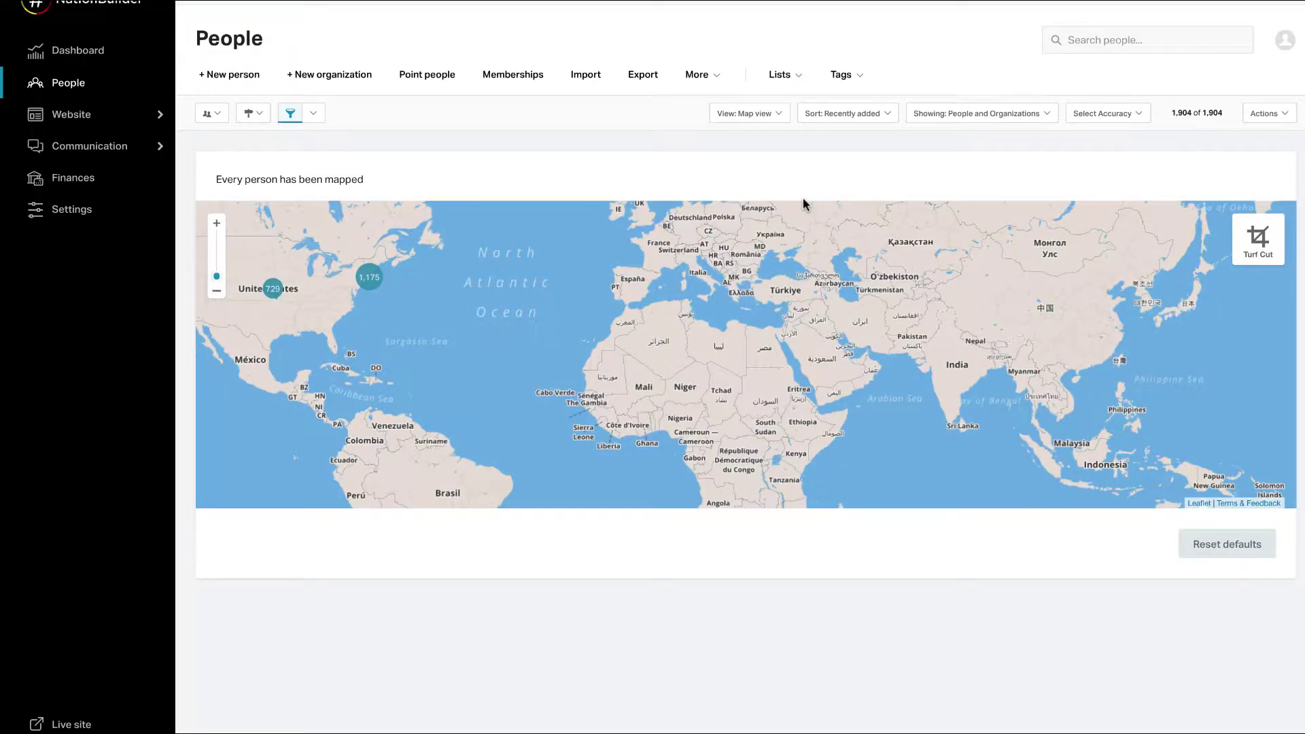
left_click_drag(373, 327, 637, 397)
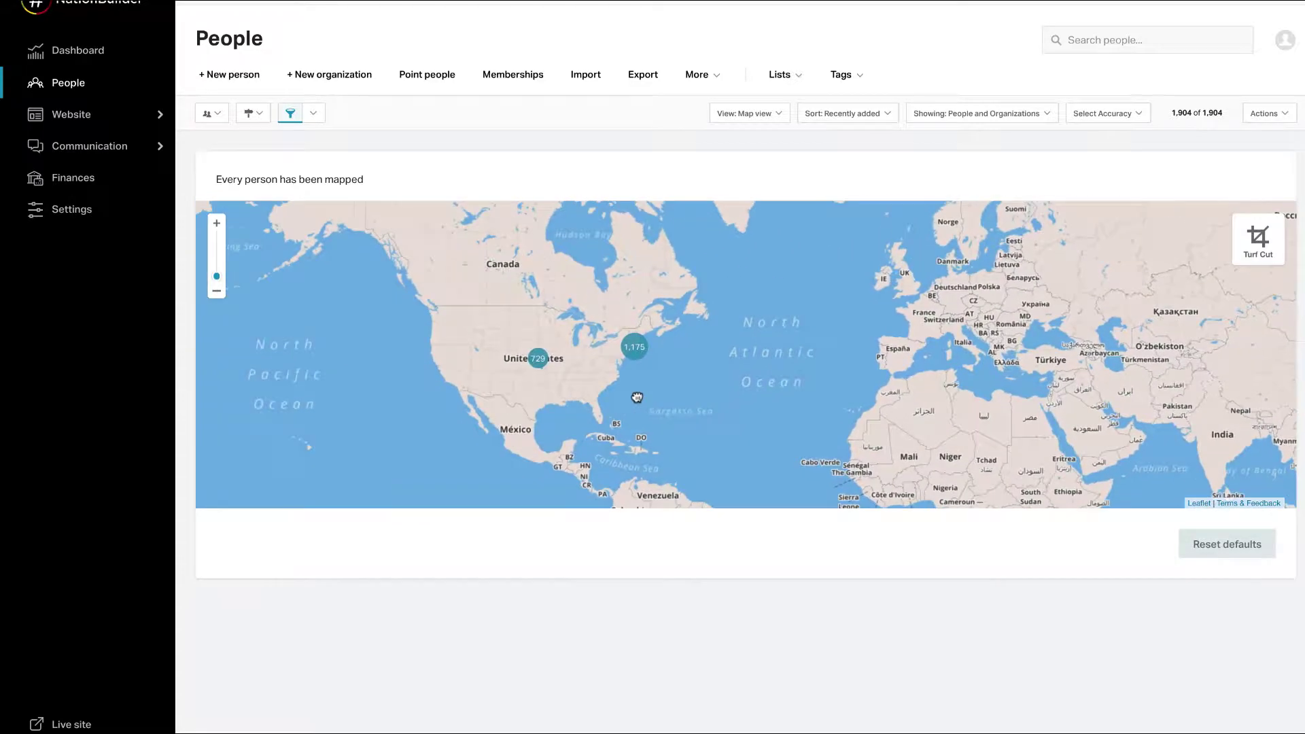
left_click(538, 359)
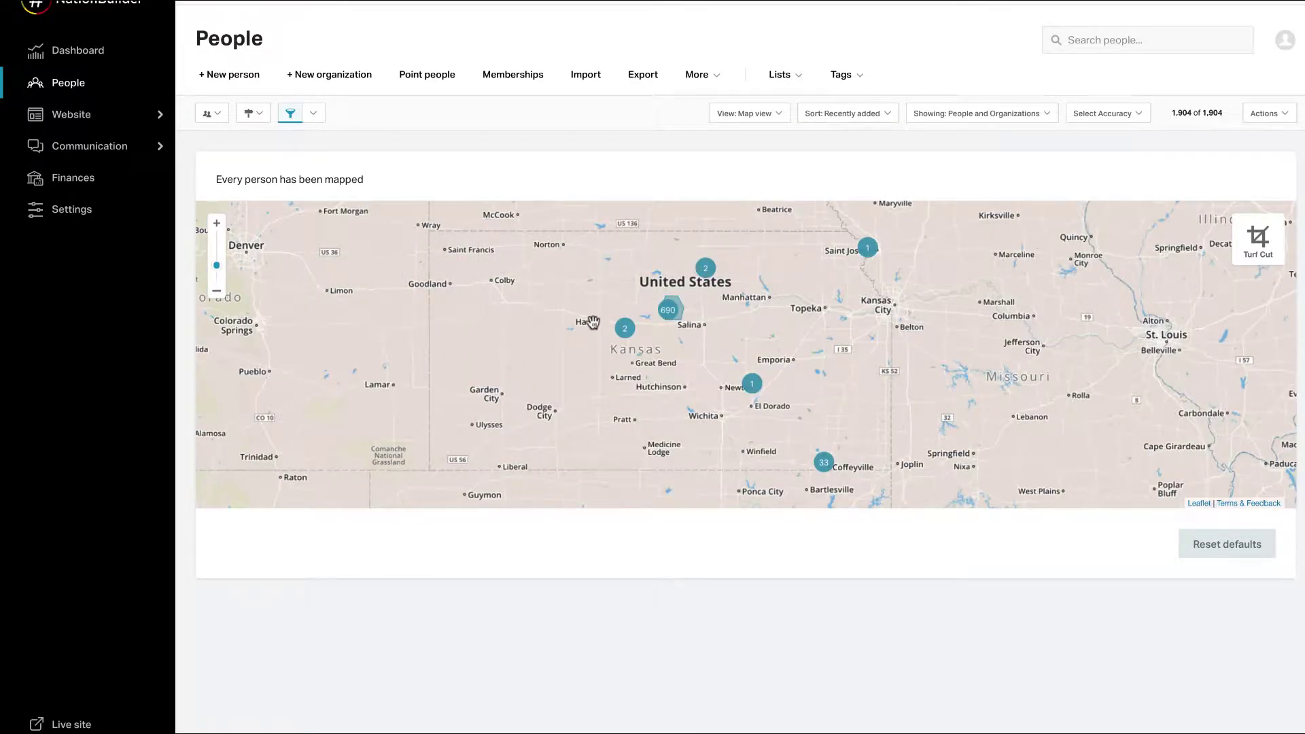
left_click(706, 269)
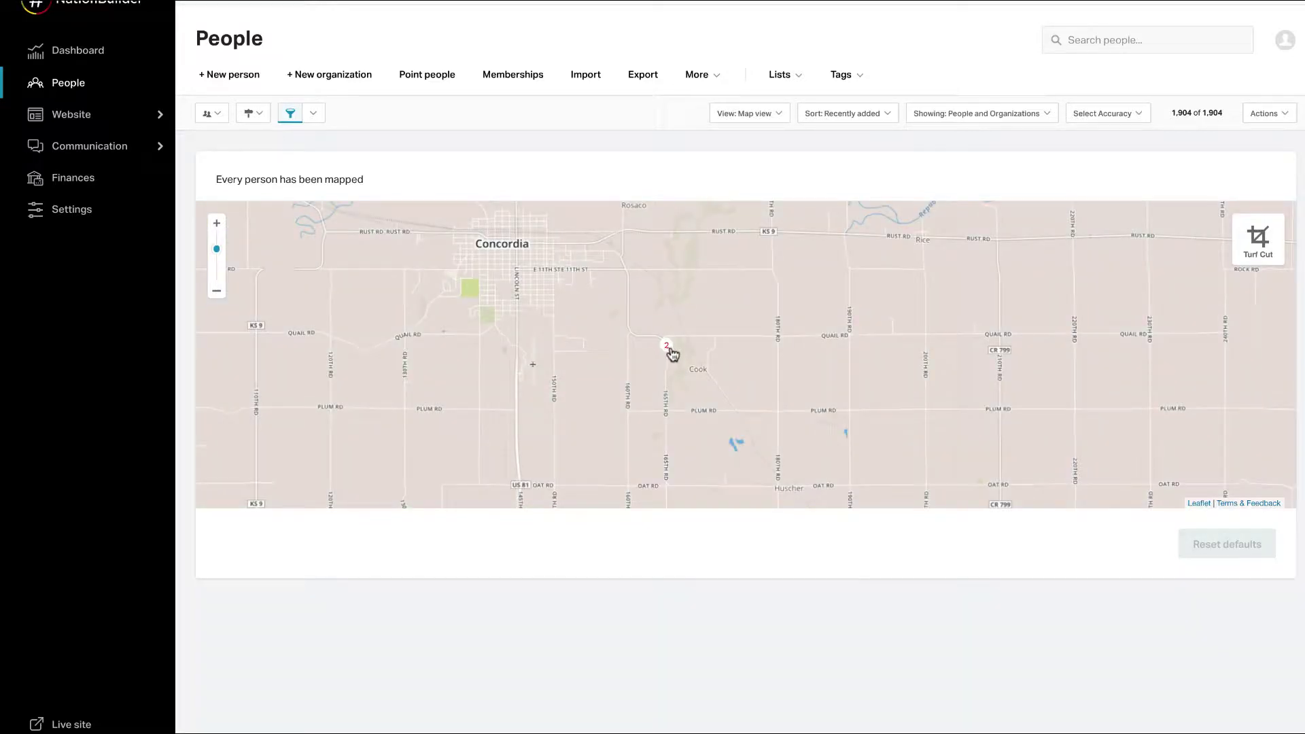
Step: Return the map to a view of the whole United States and review the available location accuracy options without choosing one
left_click(217, 293)
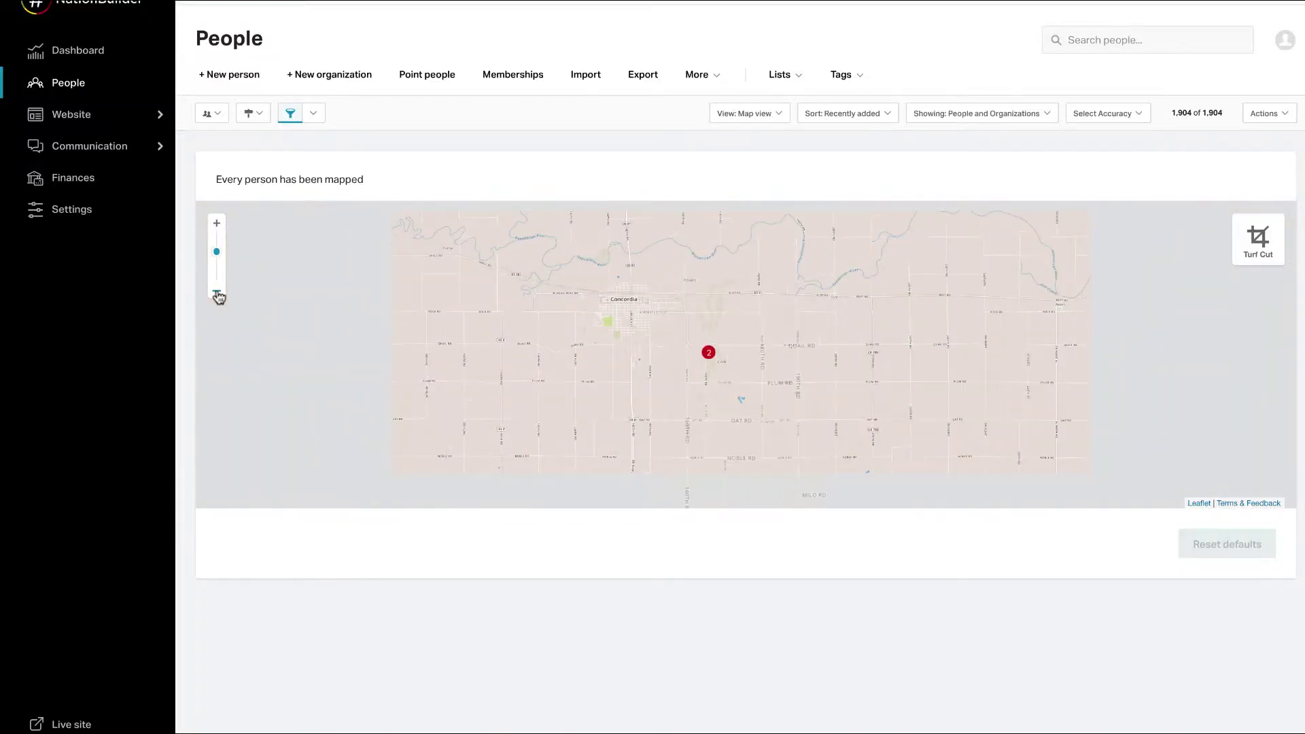
left_click(217, 293)
left_click(217, 293)
left_click(217, 294)
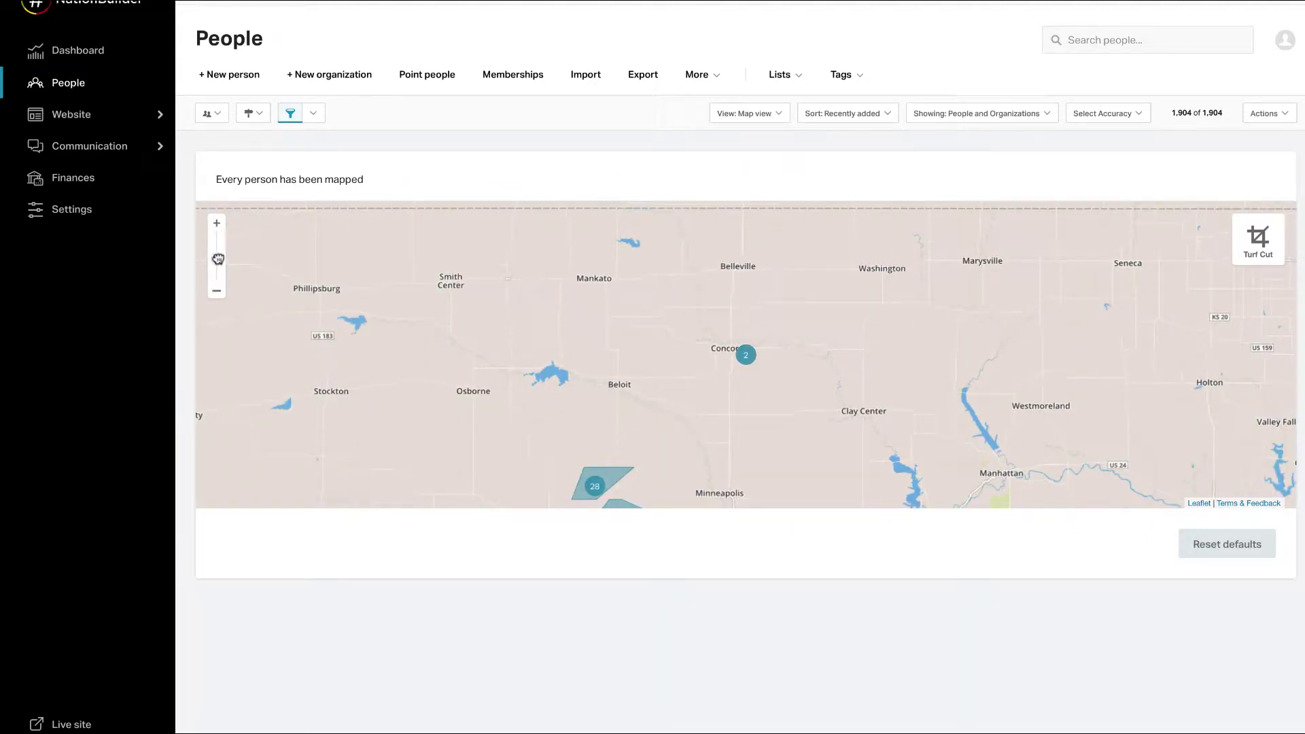
left_click_drag(218, 259, 217, 268)
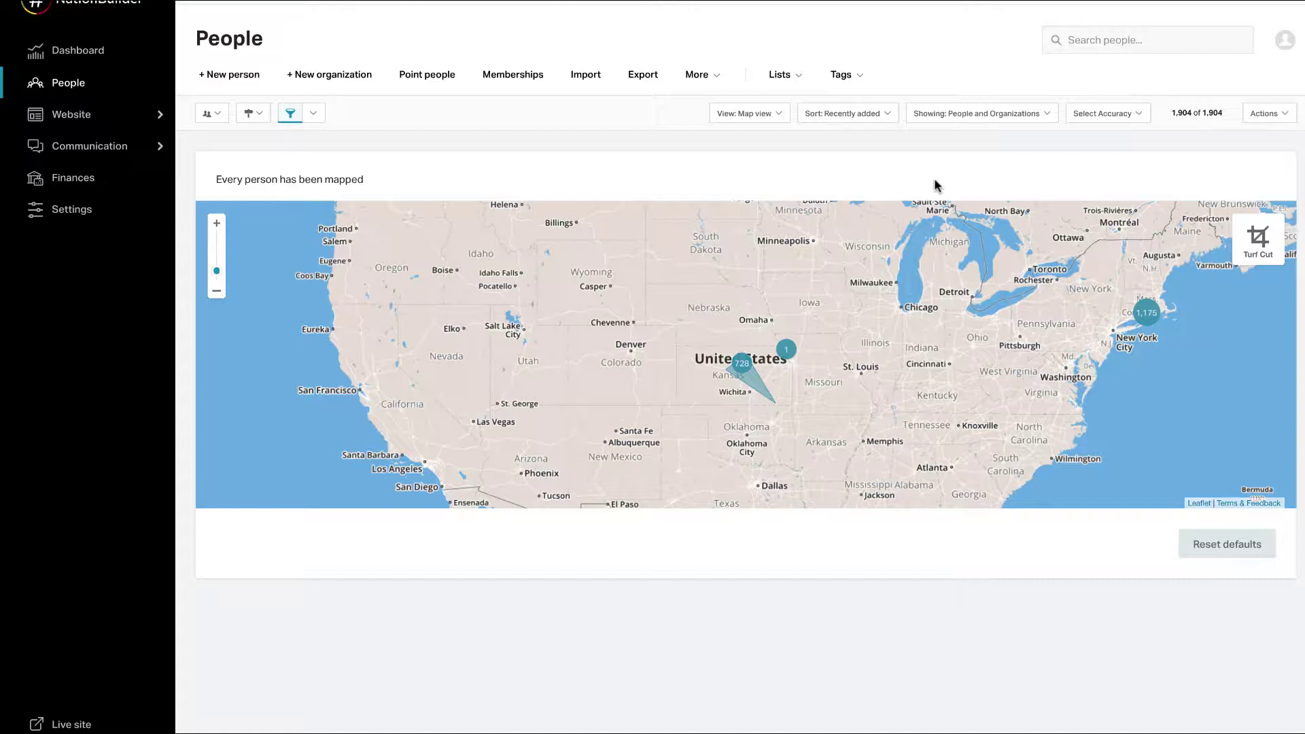
left_click(1141, 115)
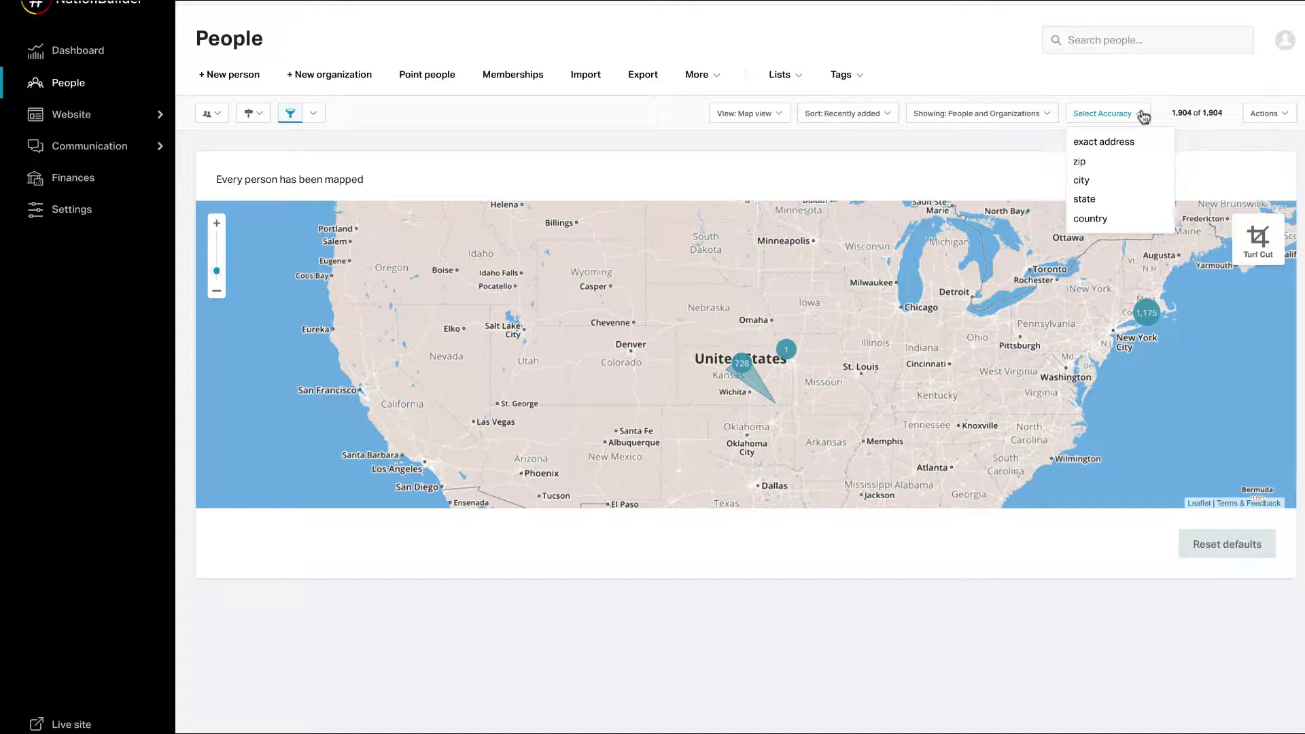
left_click(1142, 117)
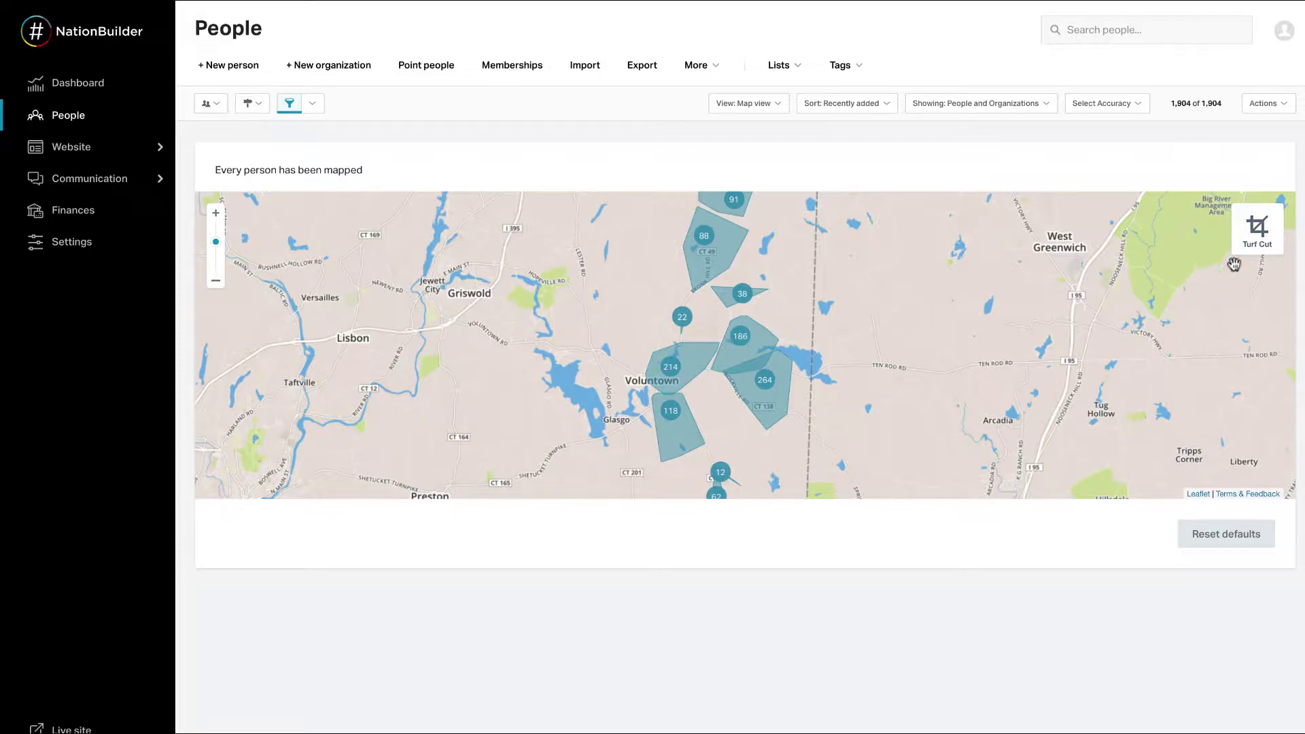
Step: Inspect the individual people inside the cluster northeast of Voluntown on the map and return to the cluster overview
left_click(741, 337)
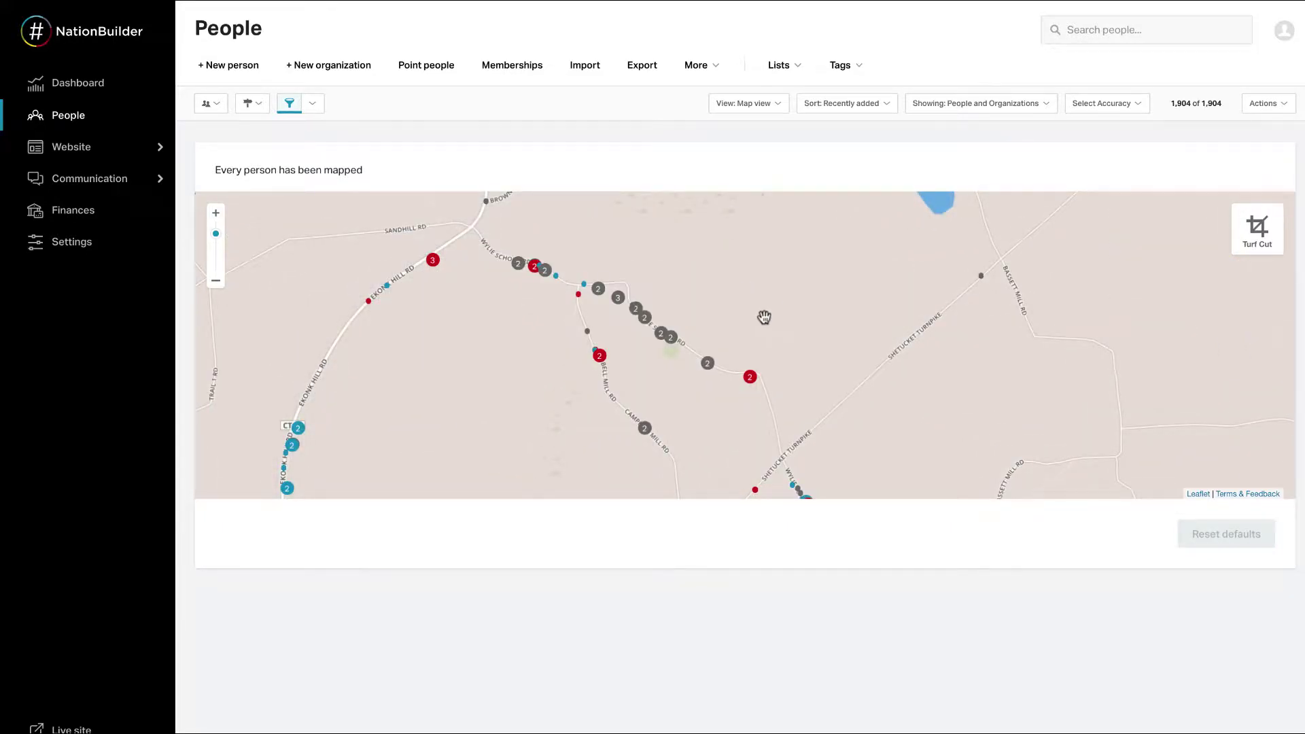
left_click(218, 283)
left_click(216, 282)
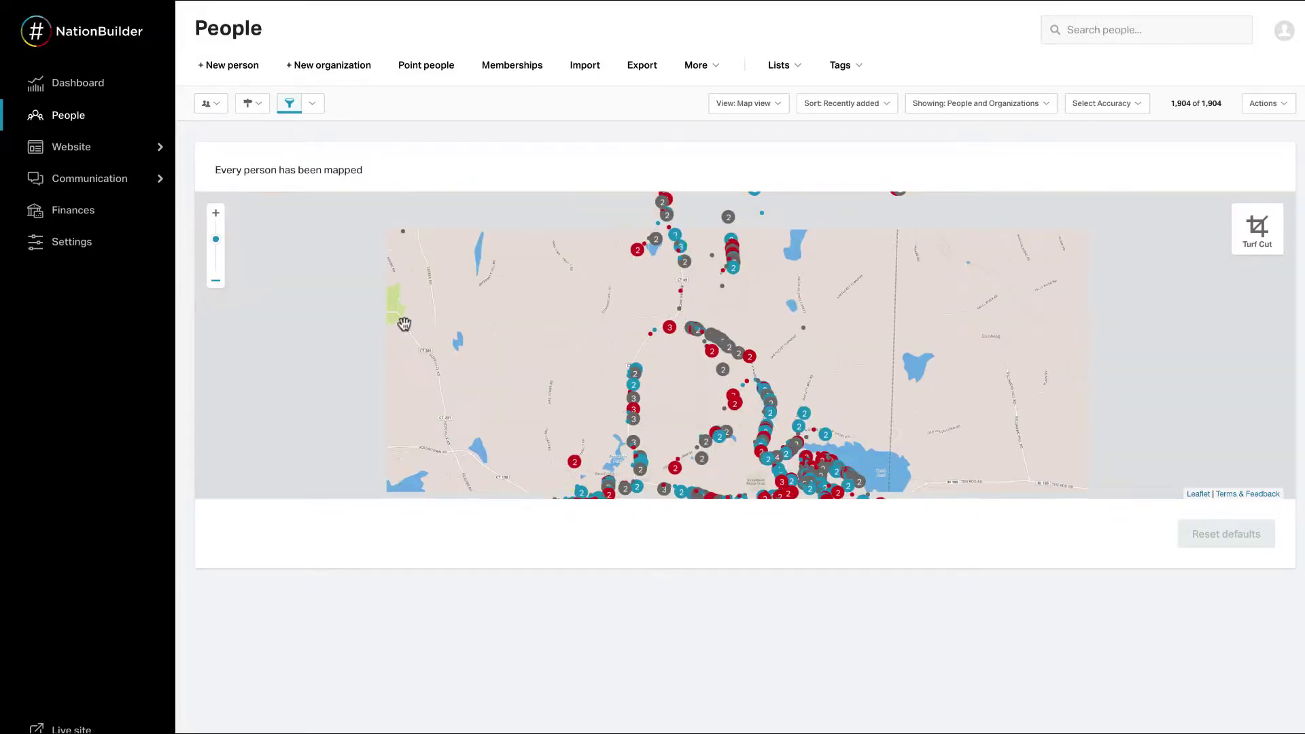
left_click(216, 281)
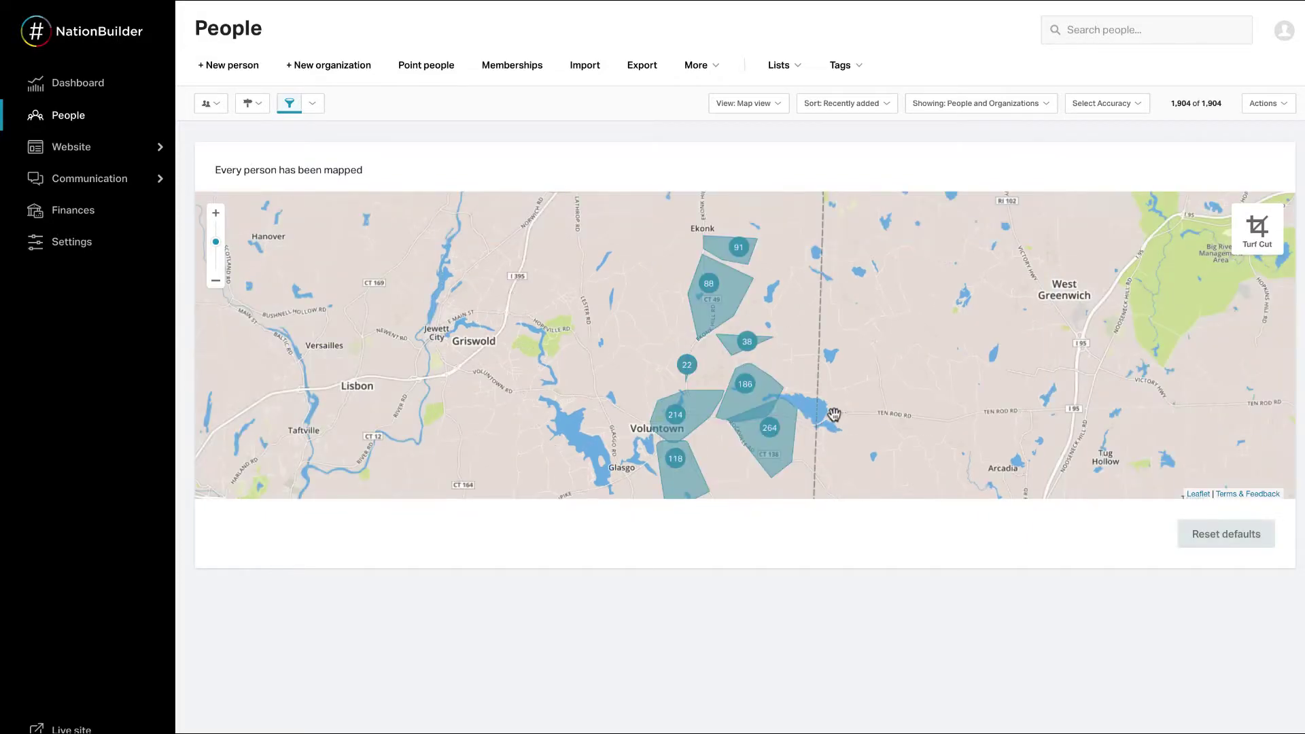
Step: Fill in the name "Walk sheet- Sept 19" in the list form for the cluster northeast of Voluntown and close the form
left_click(759, 405)
left_click(693, 289)
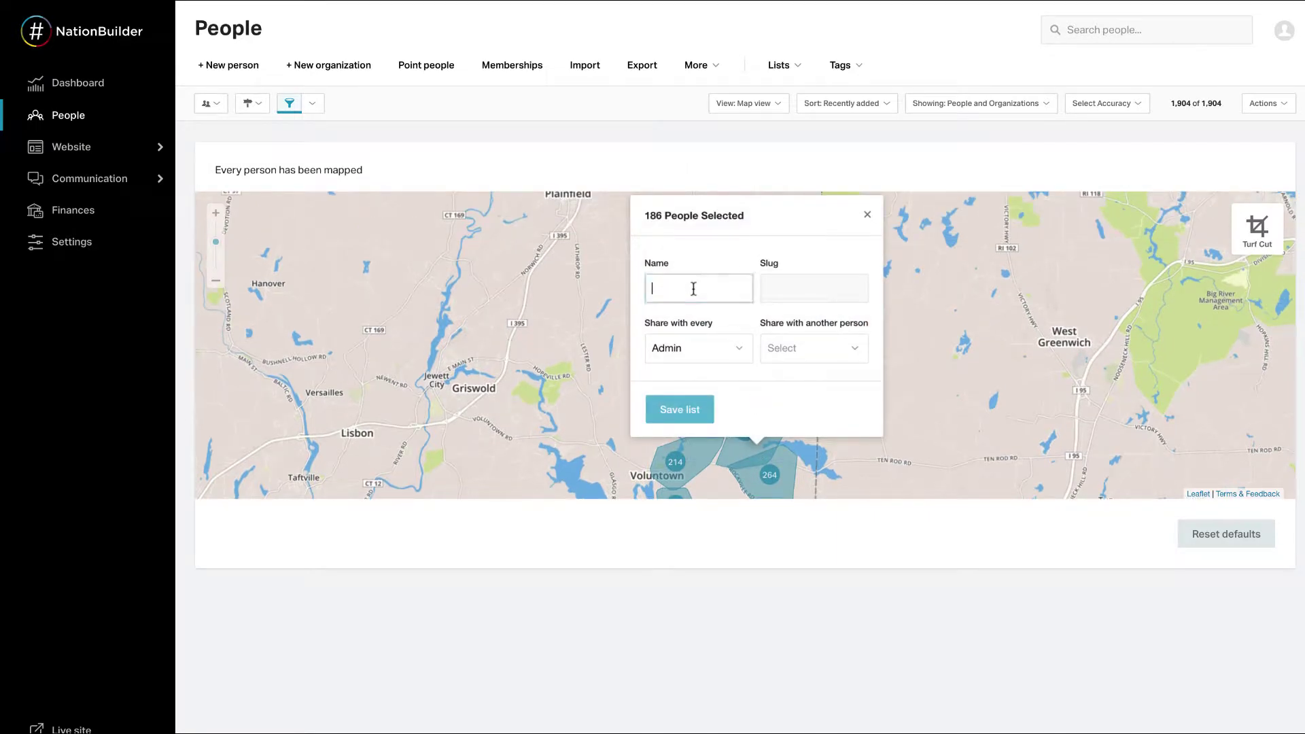
type("Walk sheet- Sept 19")
left_click(783, 286)
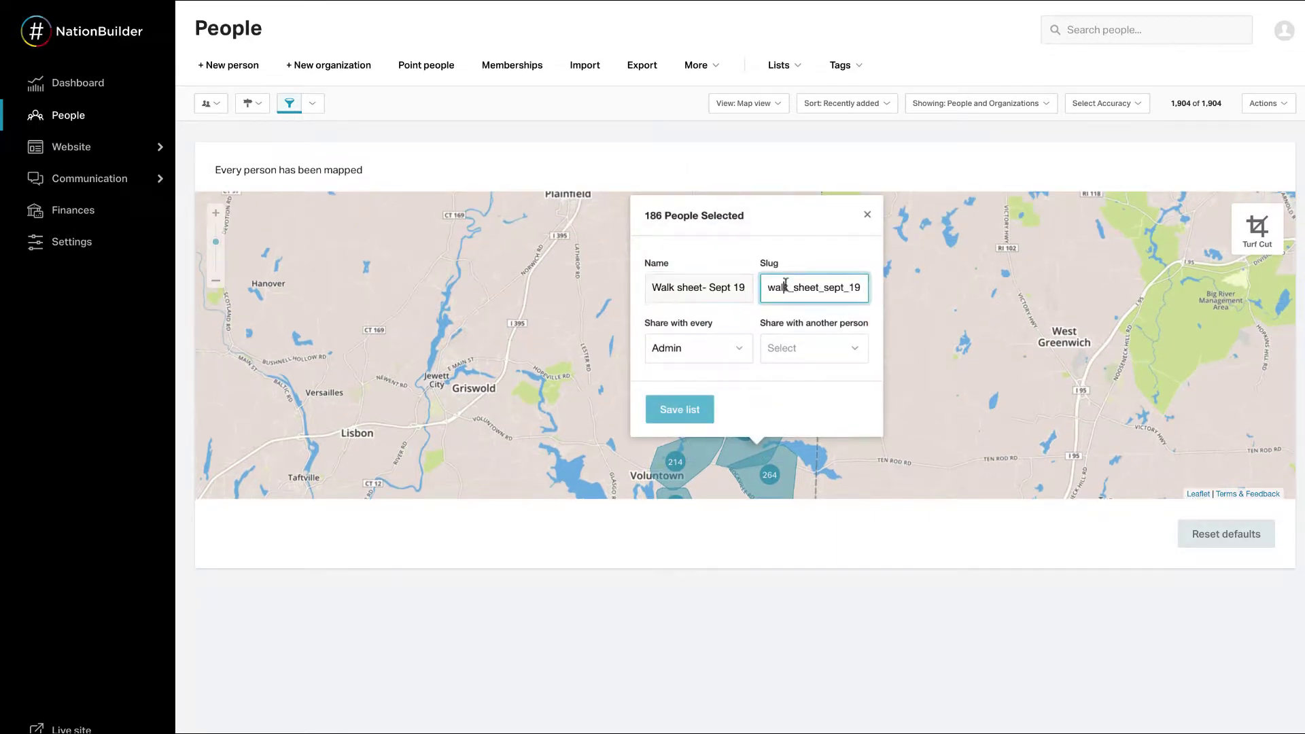
left_click(752, 420)
left_click(868, 216)
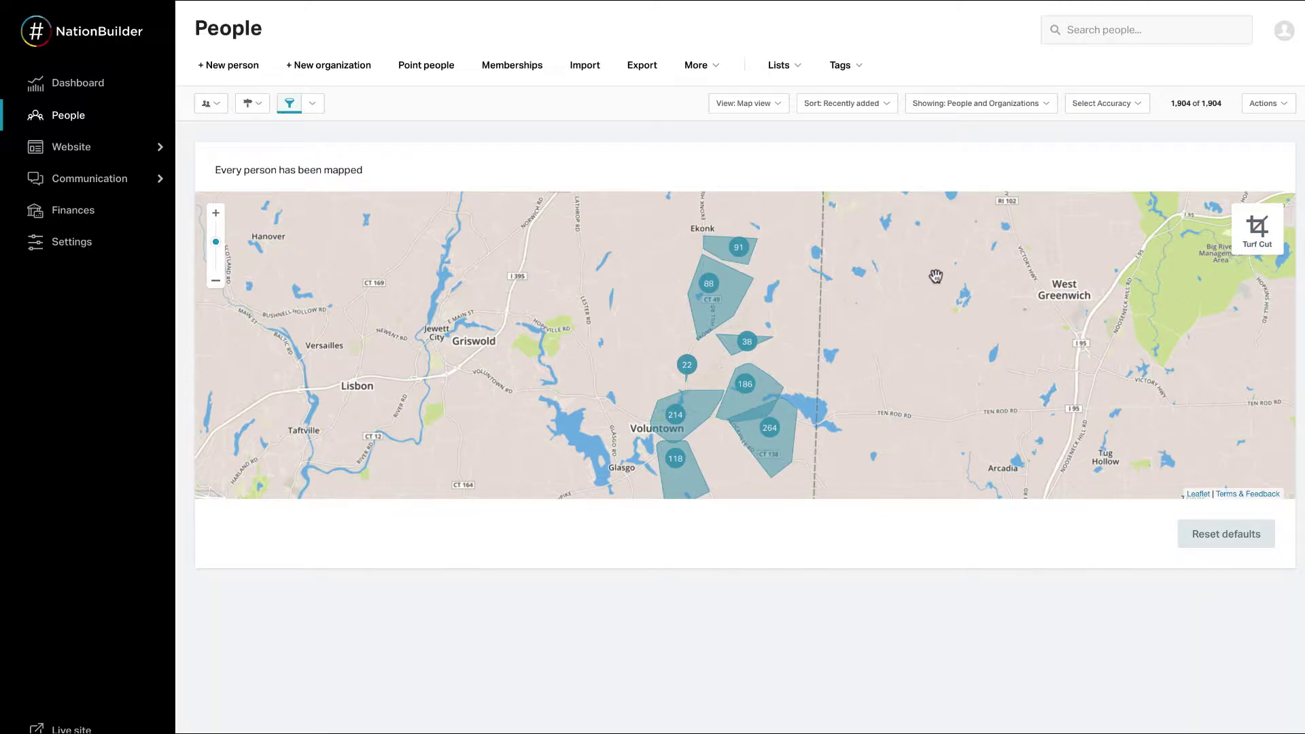
Step: Cut a four-sided turf on the map around the people along Ekonk Hill Rd and Wylie School Rd
left_click(216, 215)
left_click(216, 215)
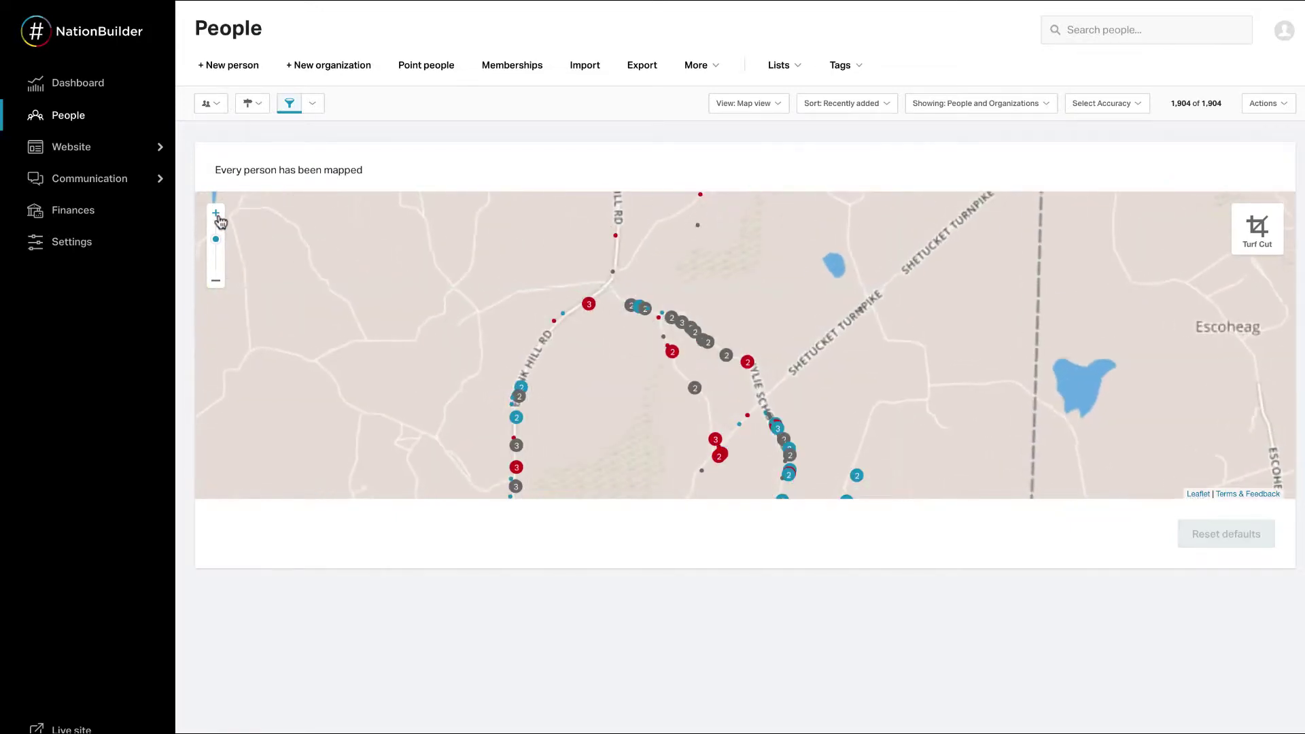
left_click(1252, 251)
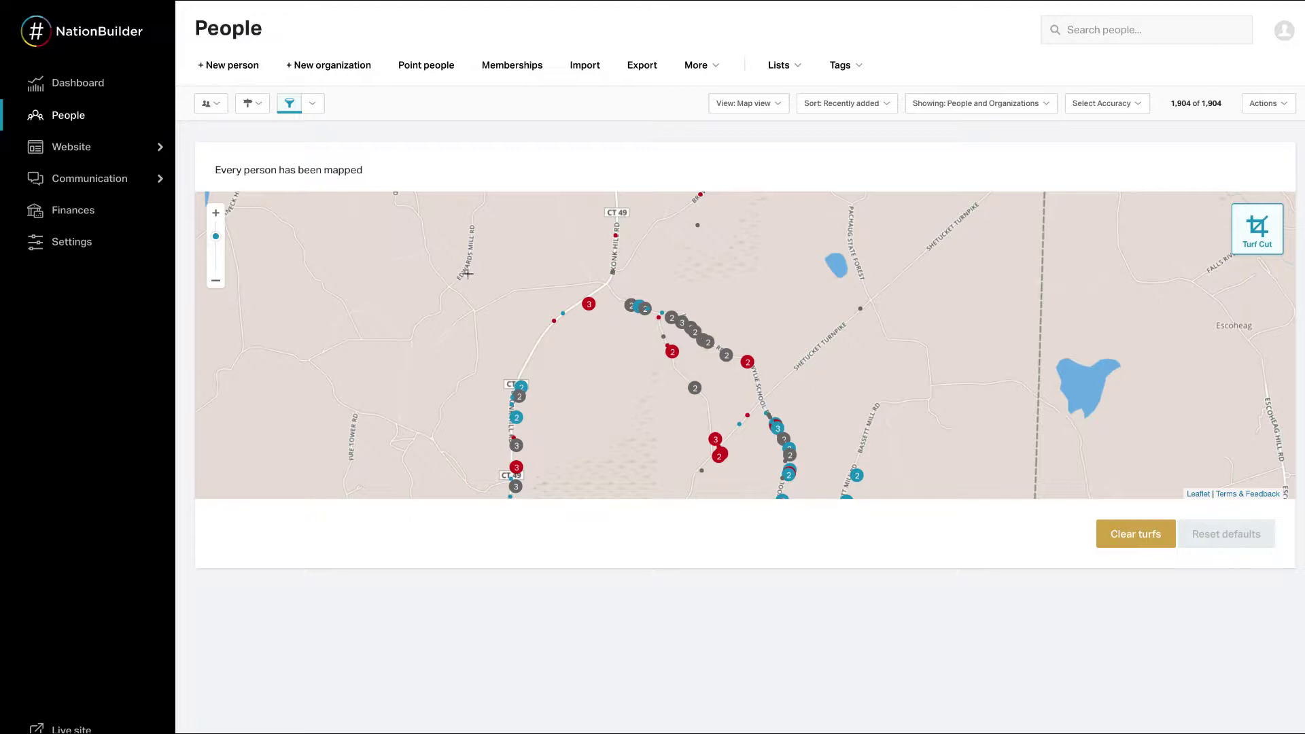
left_click(455, 310)
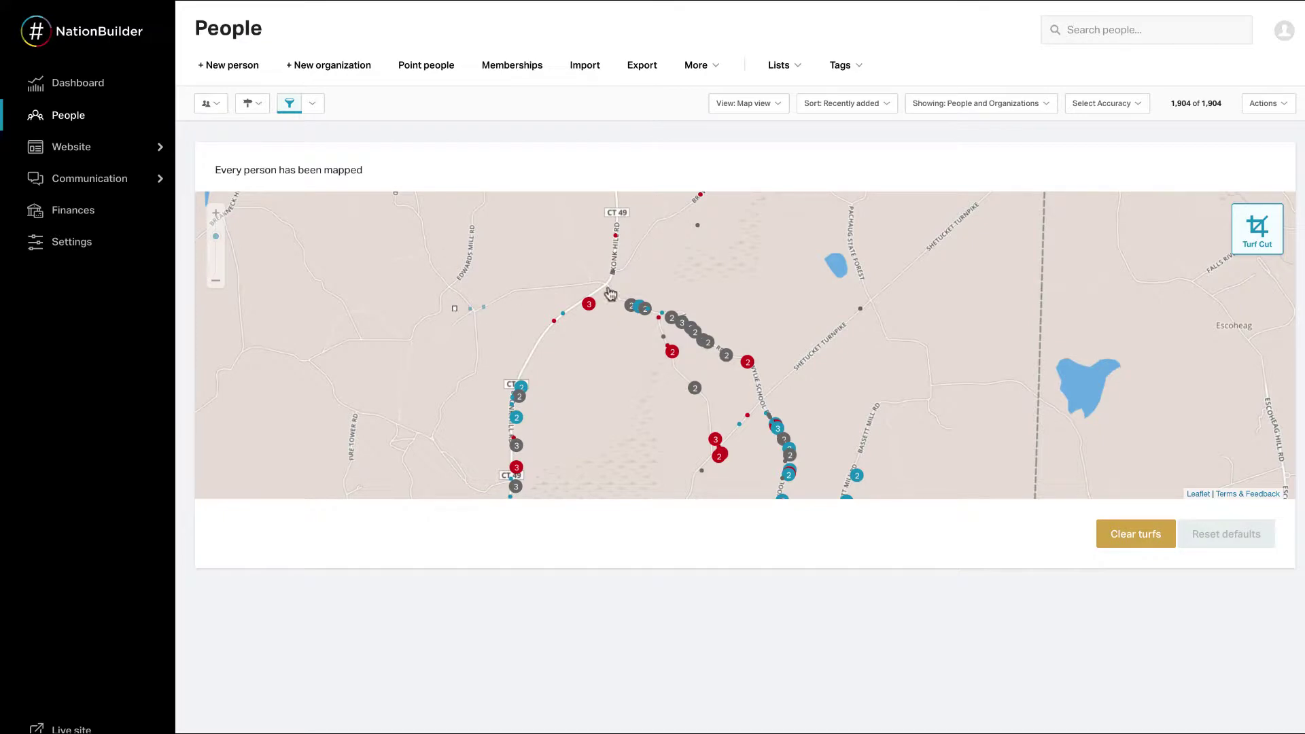
left_click(930, 279)
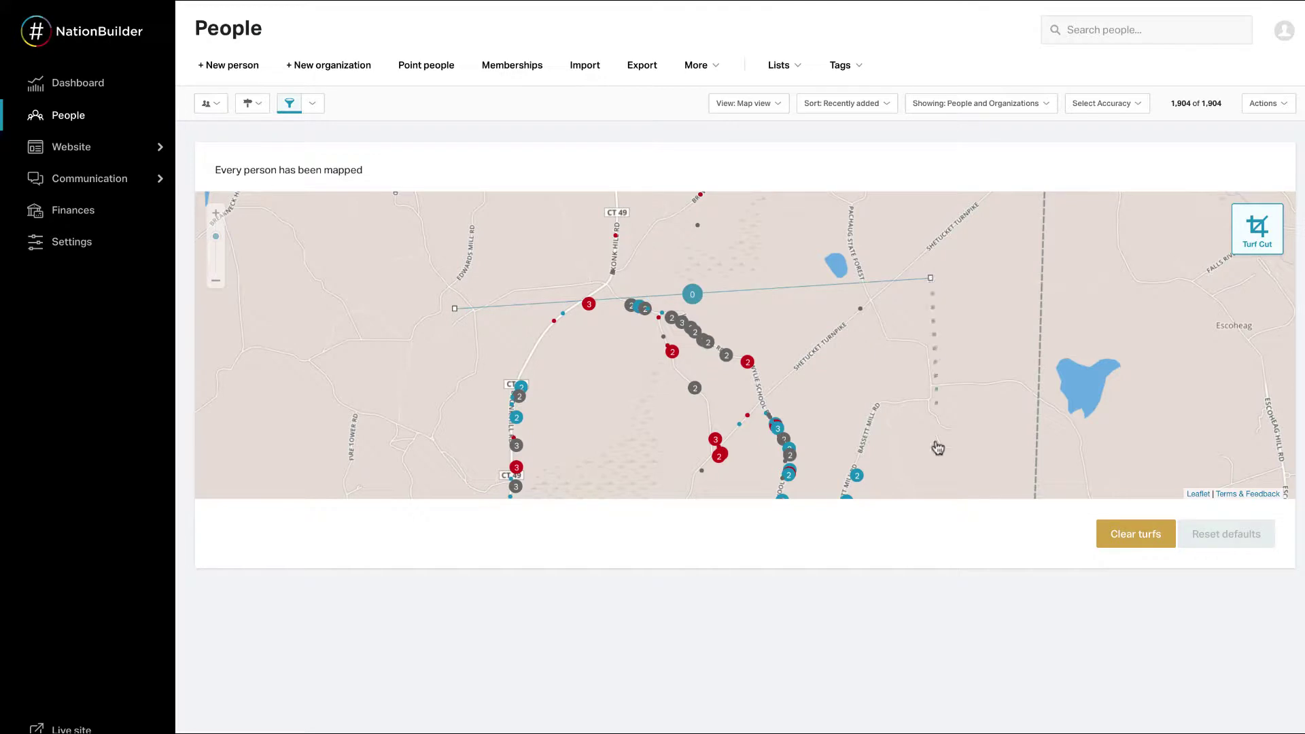
double_click(939, 488)
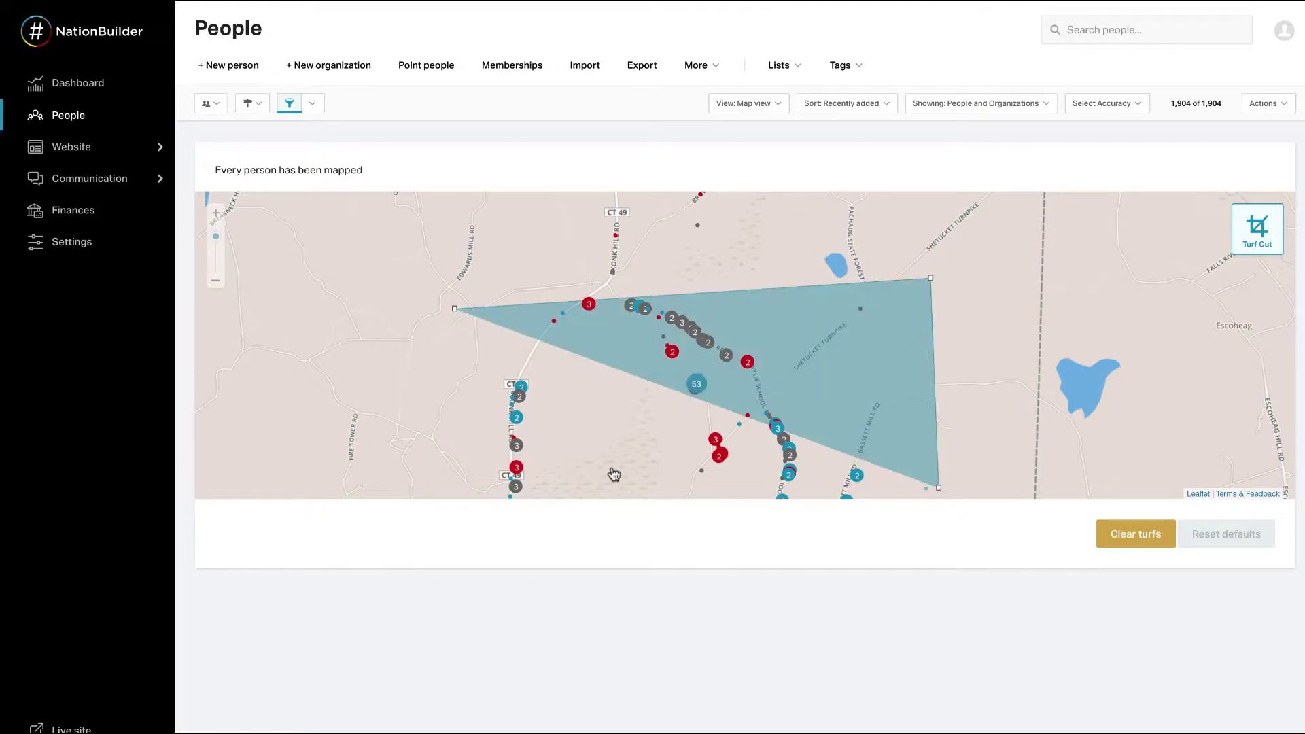
left_click(417, 488)
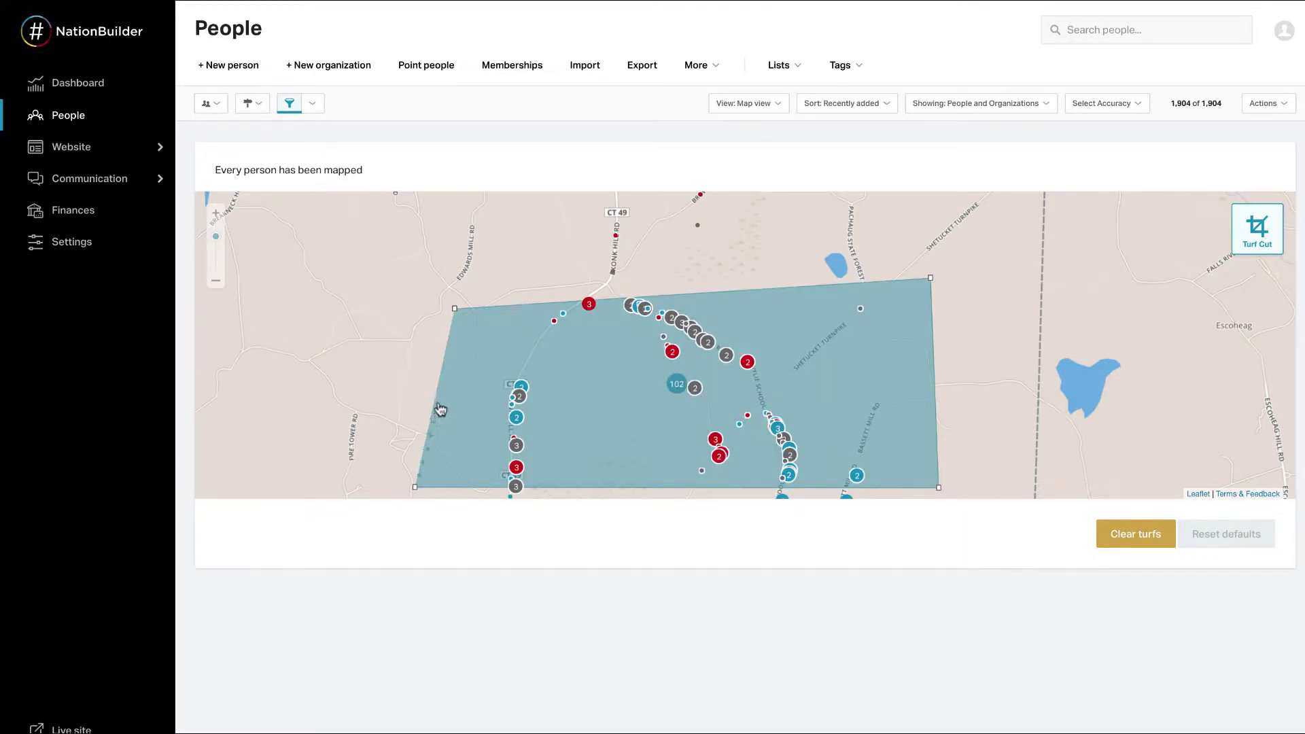
left_click(455, 310)
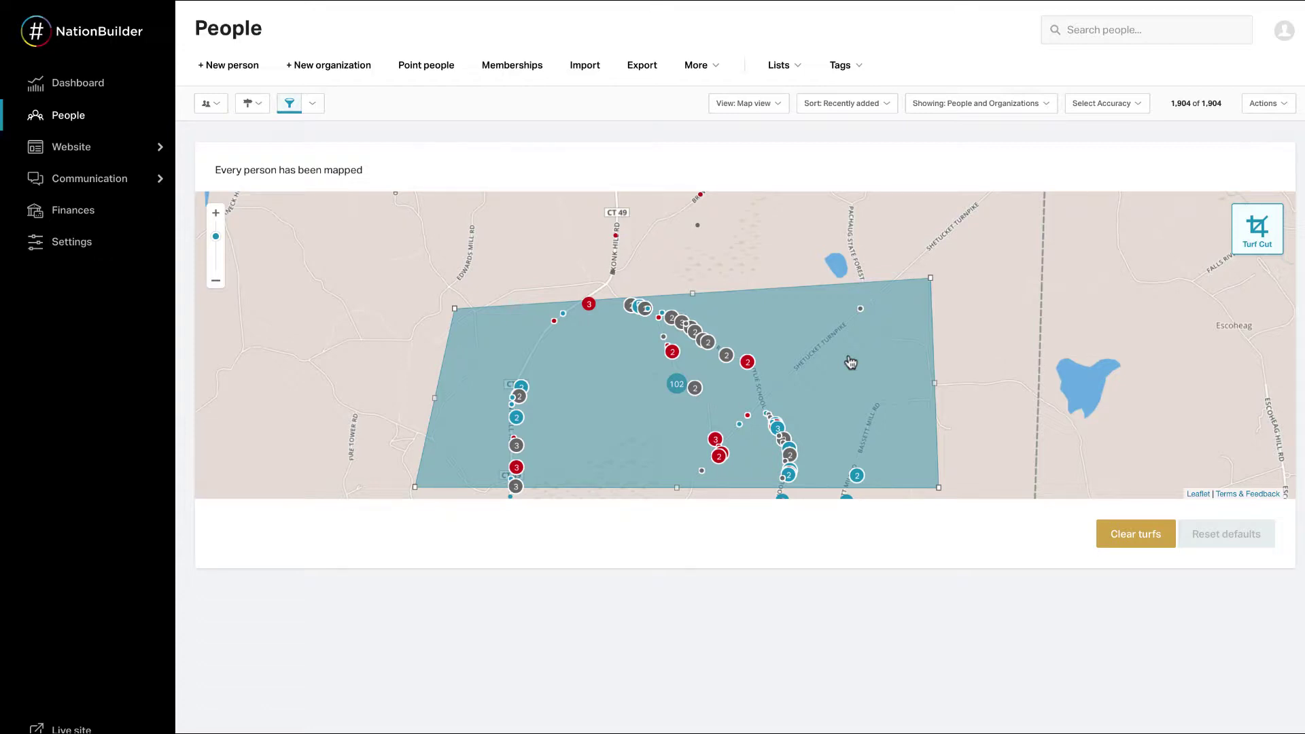
Step: Examine the list-saving and turf-deletion options of the newly cut turf and close its form
left_click(1258, 244)
left_click(1257, 246)
left_click(824, 371)
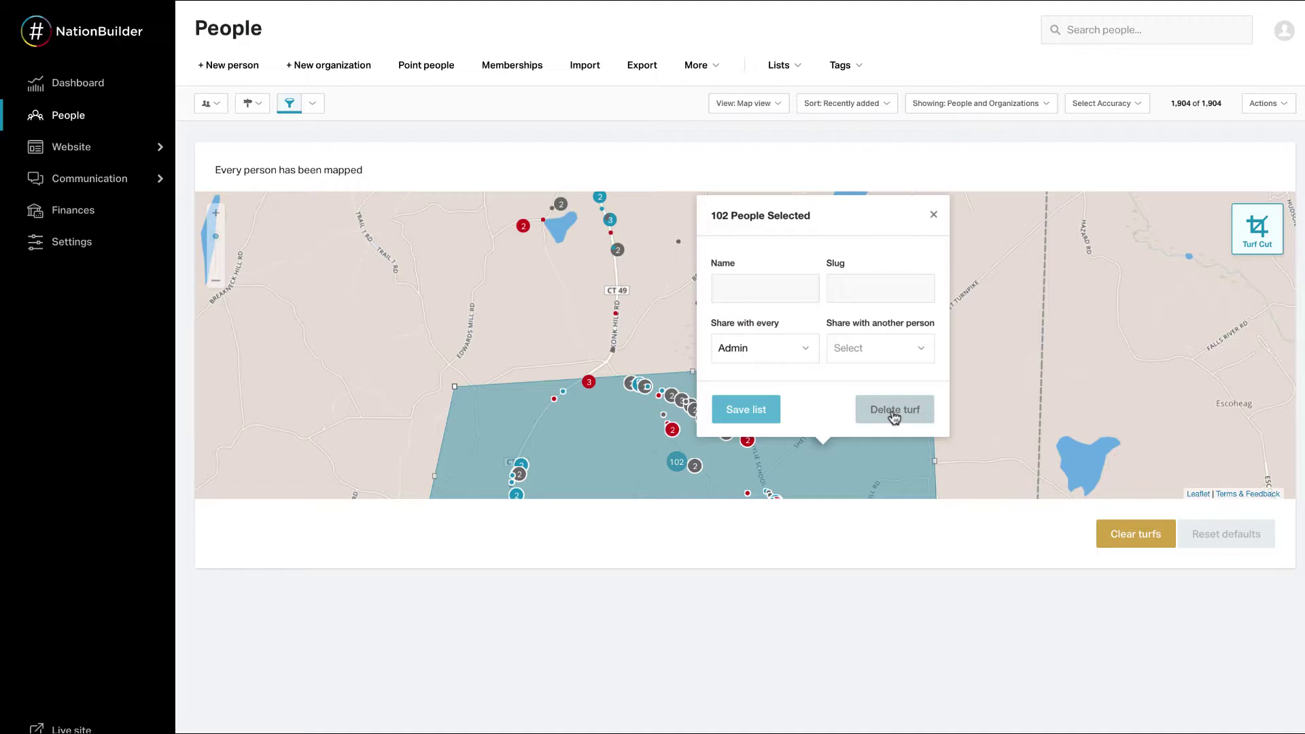
left_click(933, 215)
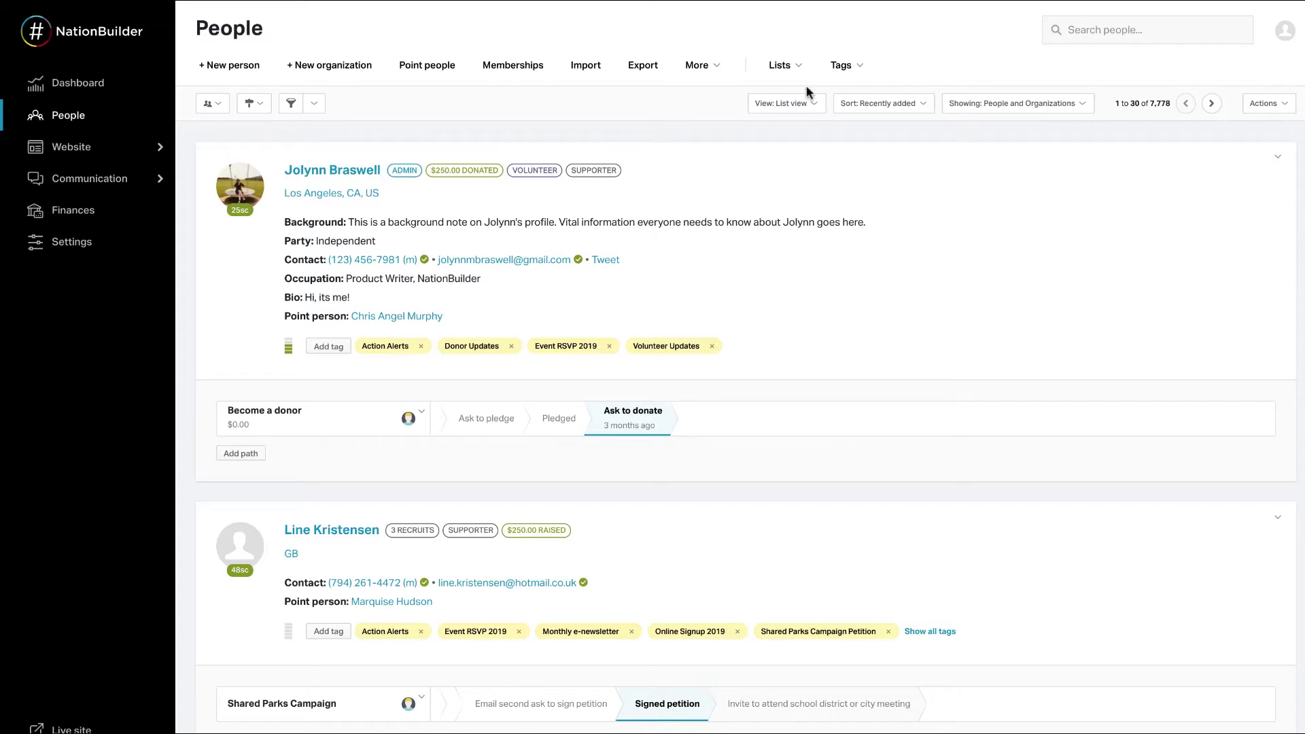
Step: Open the walk_sheet_sept_19 list and view its settings, including the list description
left_click(797, 67)
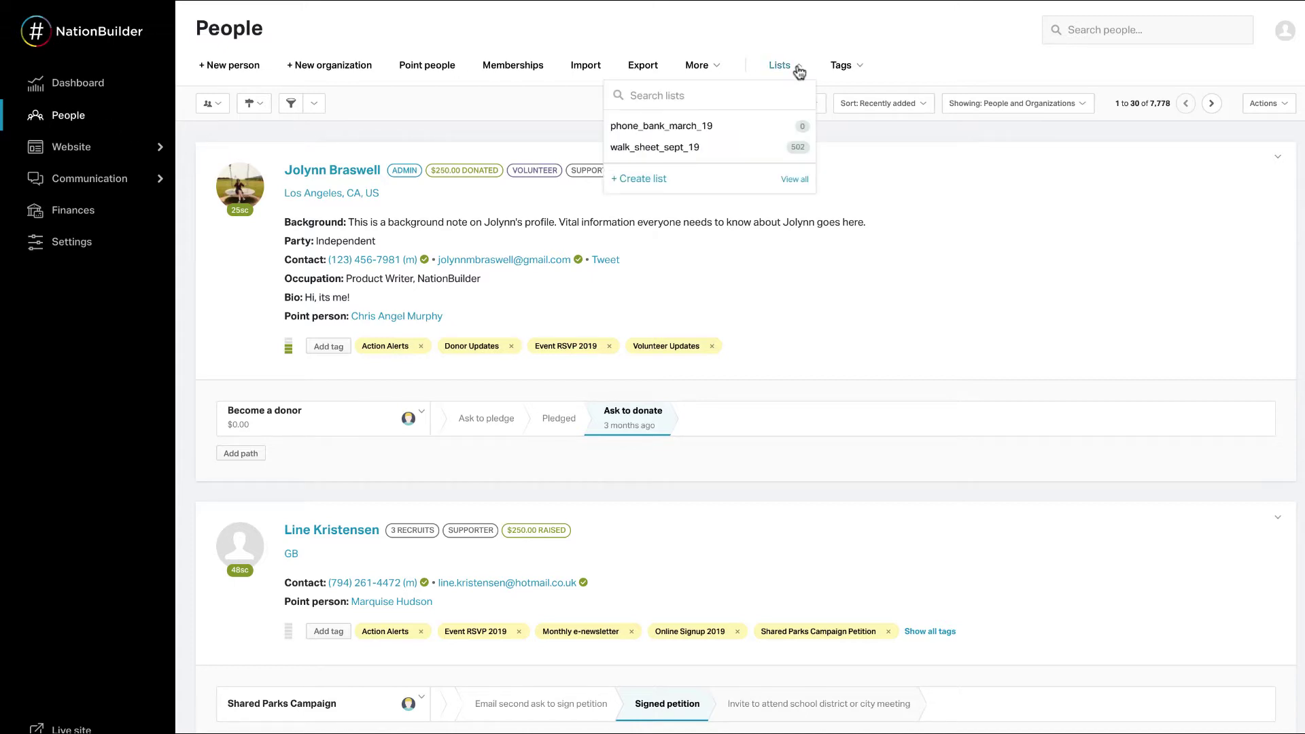
left_click(802, 147)
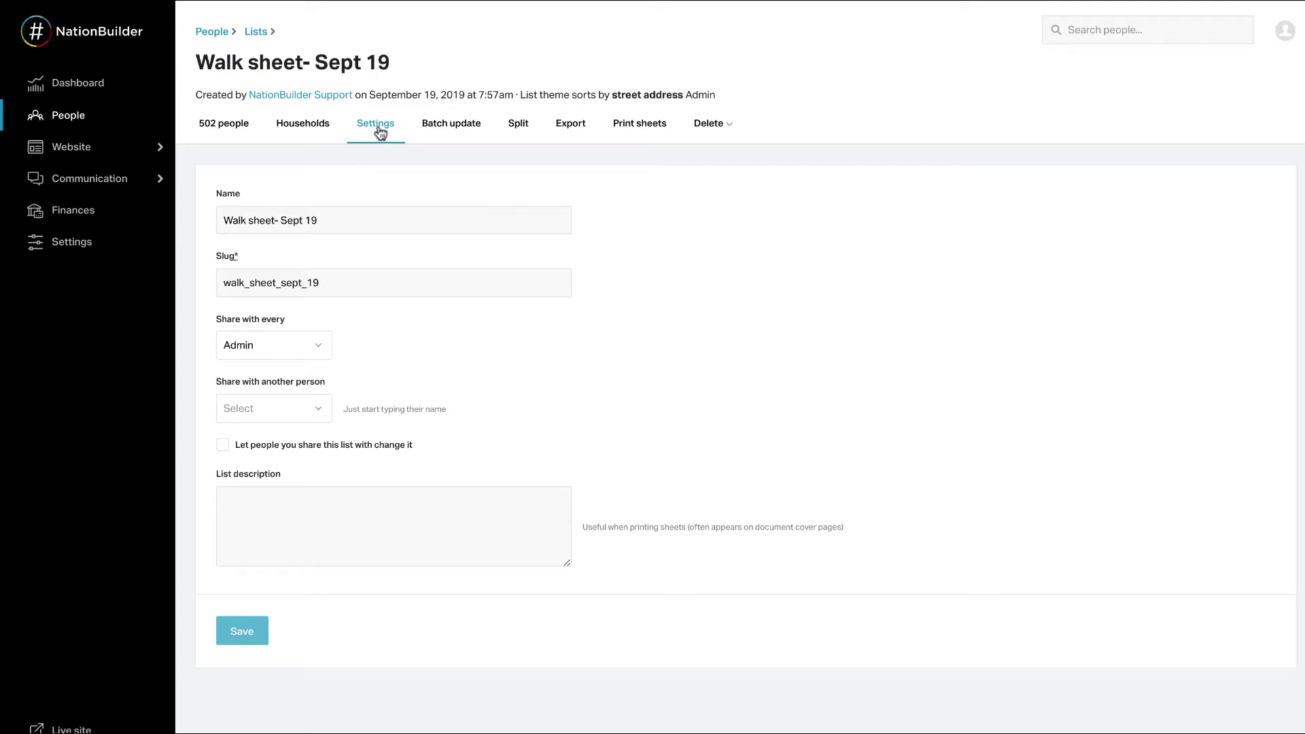
left_click(311, 513)
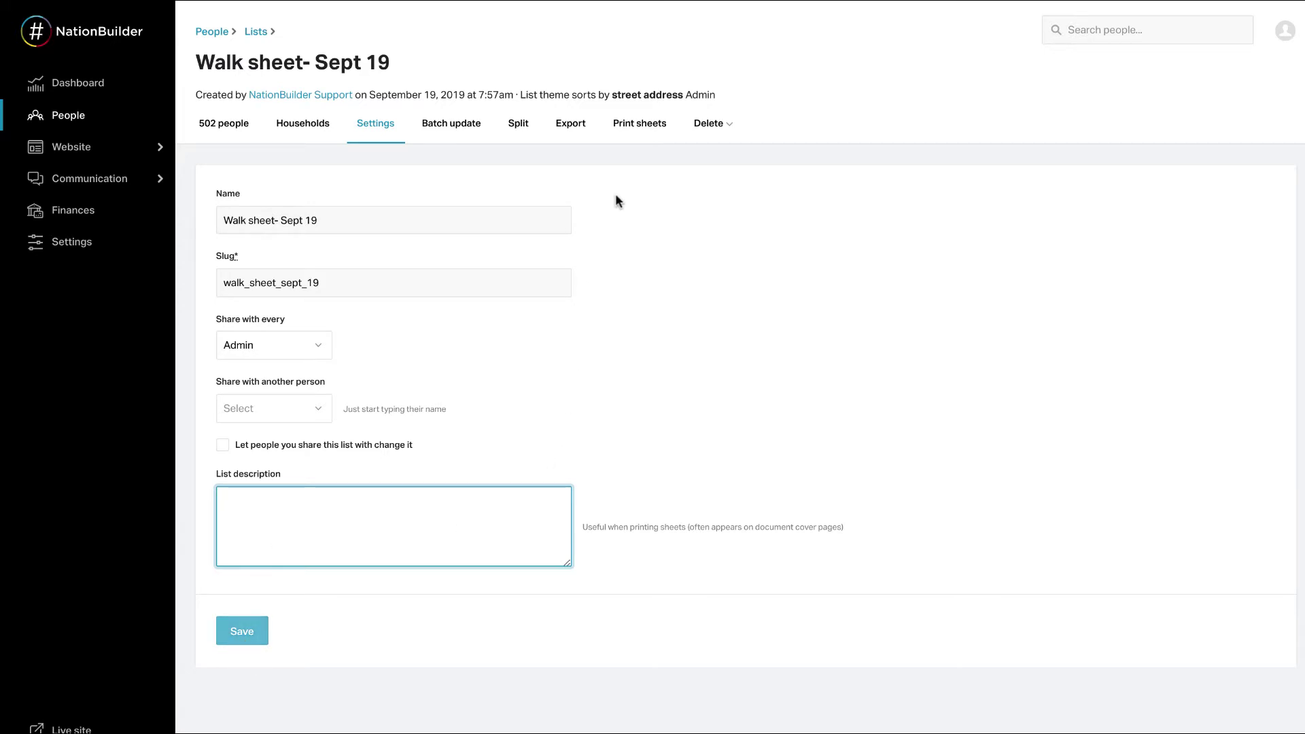
Step: Set the list's print theme to Walk sheet with phone (split odd/even) and generate the sheet for download
left_click(639, 134)
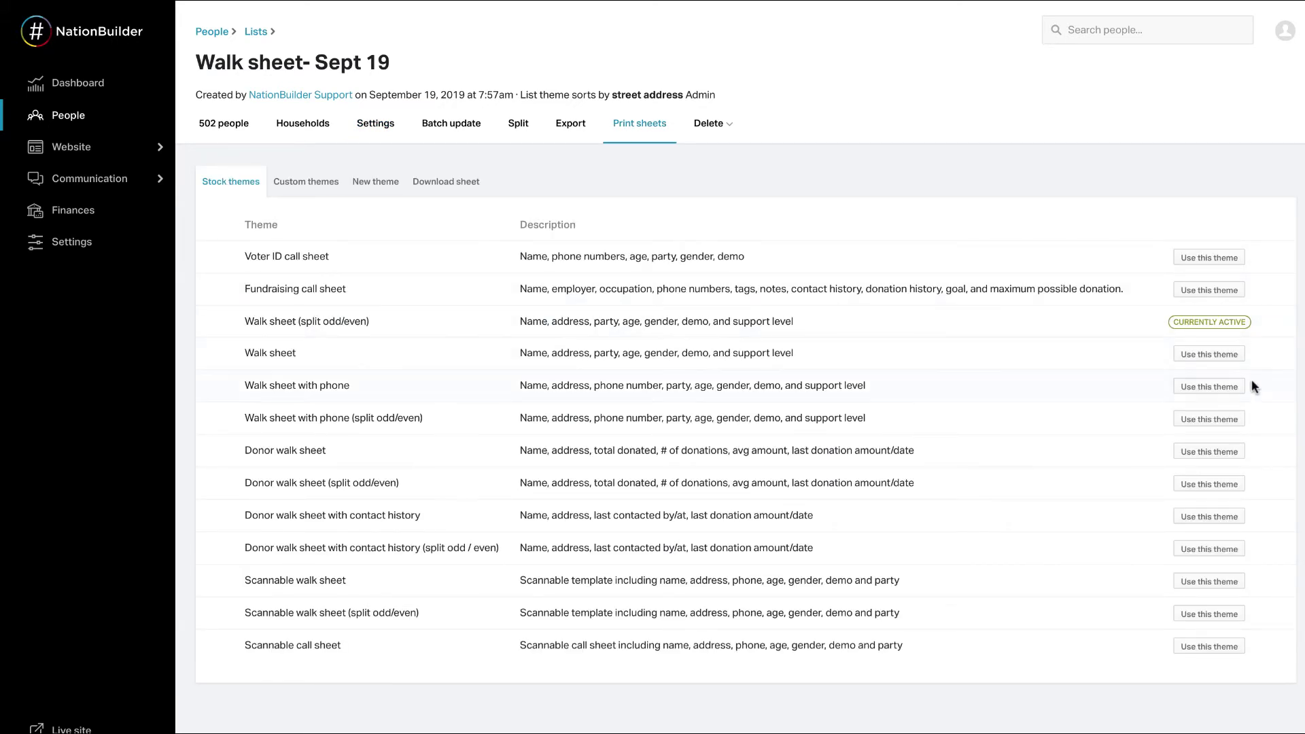
left_click(1214, 420)
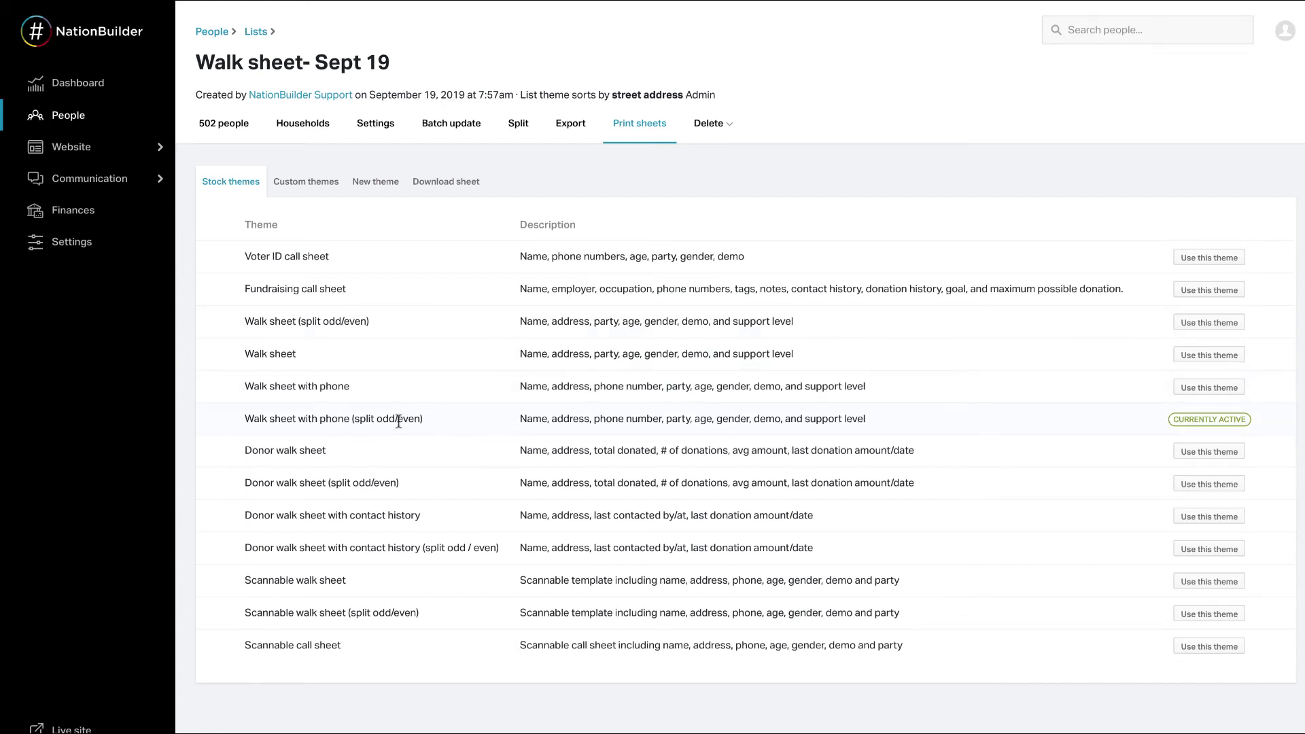
left_click(447, 182)
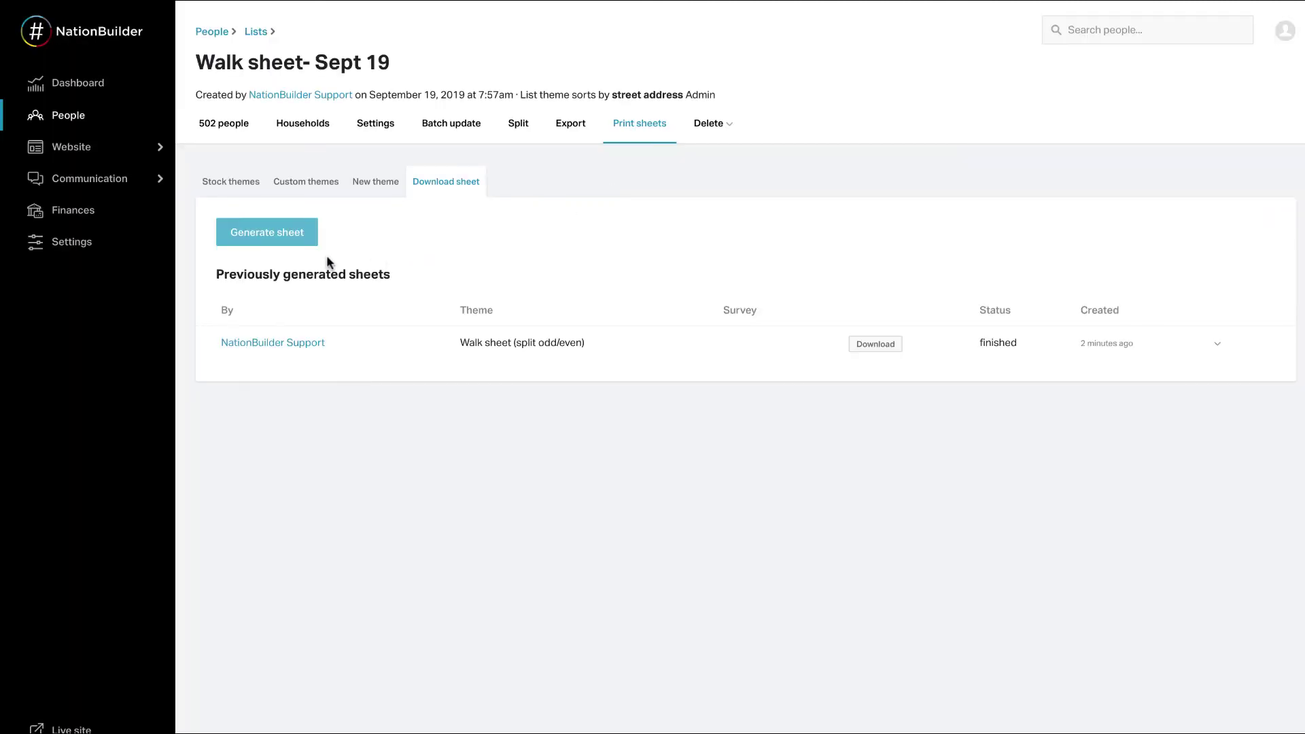
left_click(306, 234)
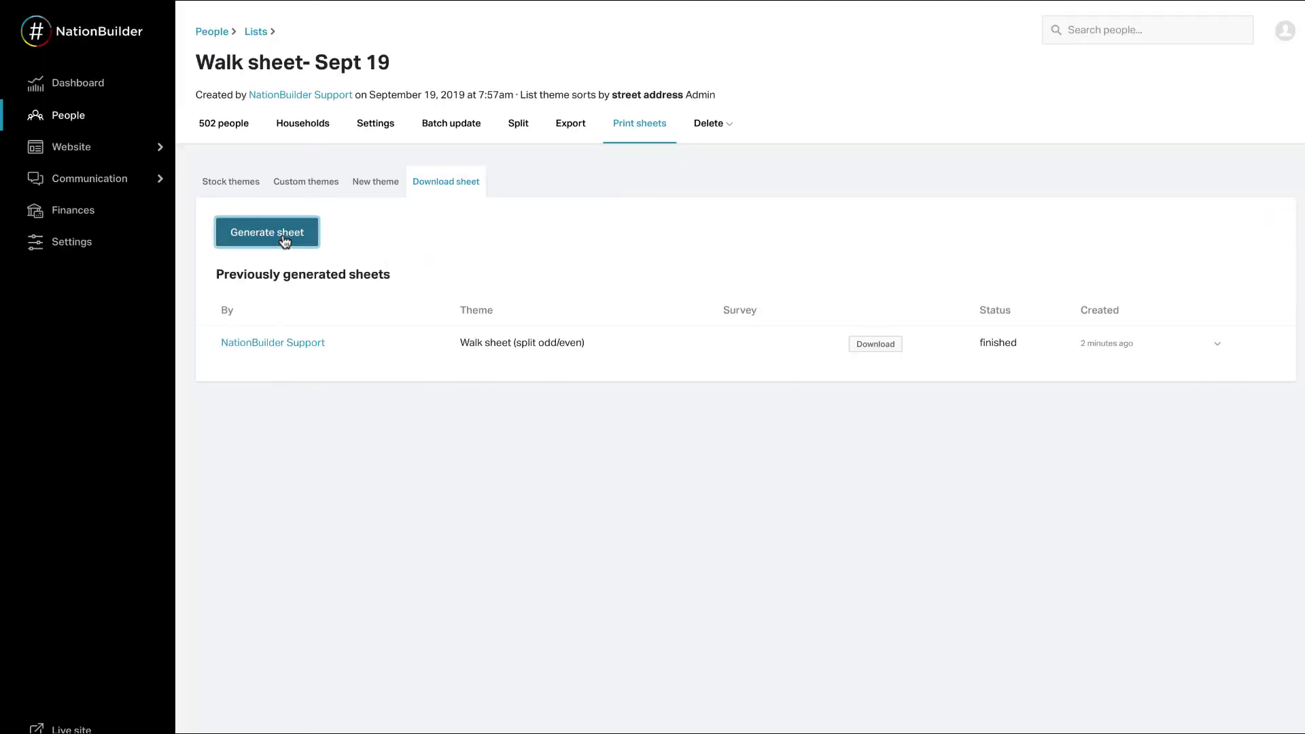